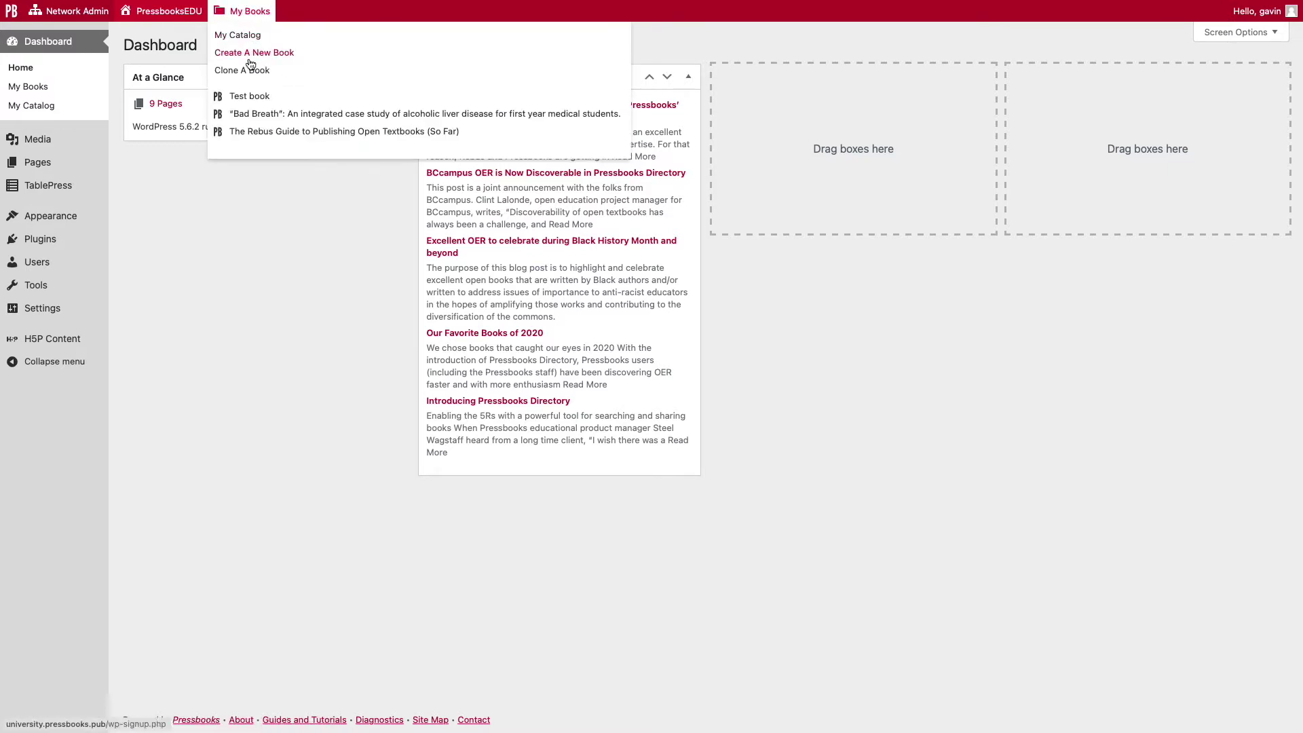
- Clone the Rebus guide to the address rebusopenpublishingguide, keeping its original title
click(250, 70)
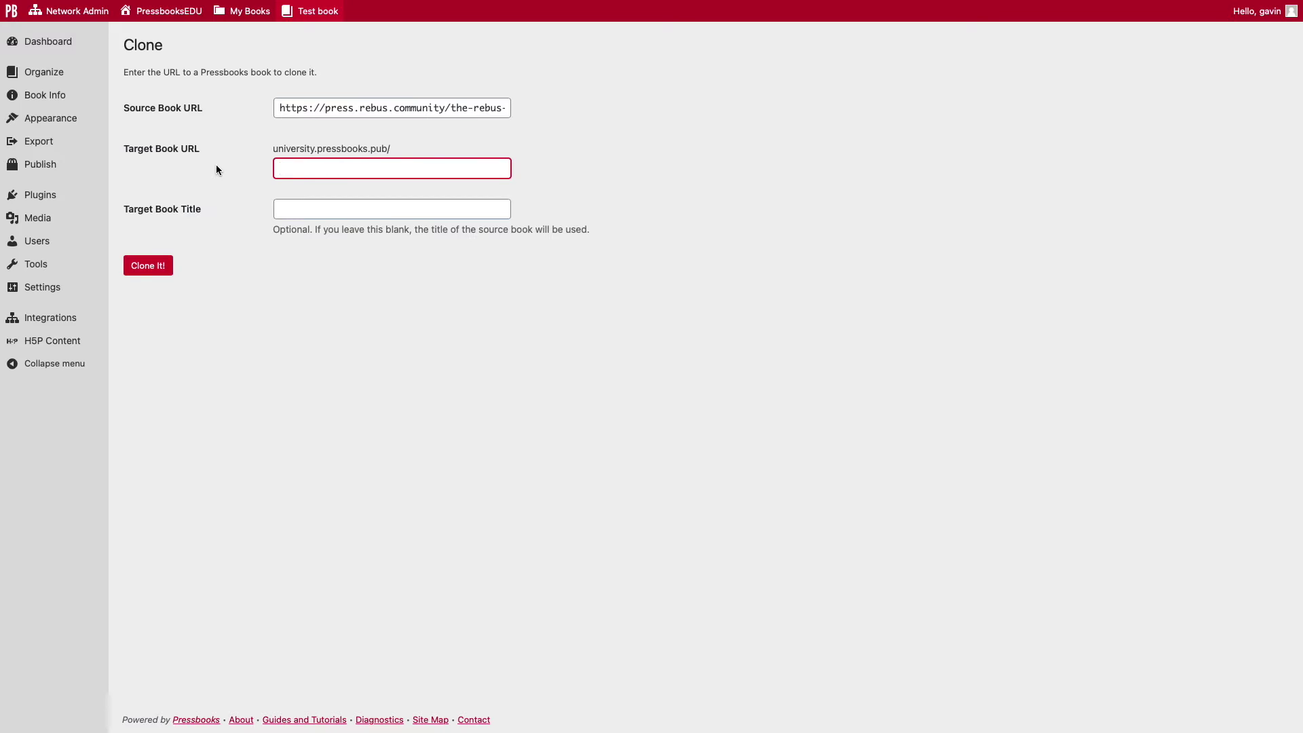
text(rebuso)
text(penpublishin)
text(gguide)
key(Tab)
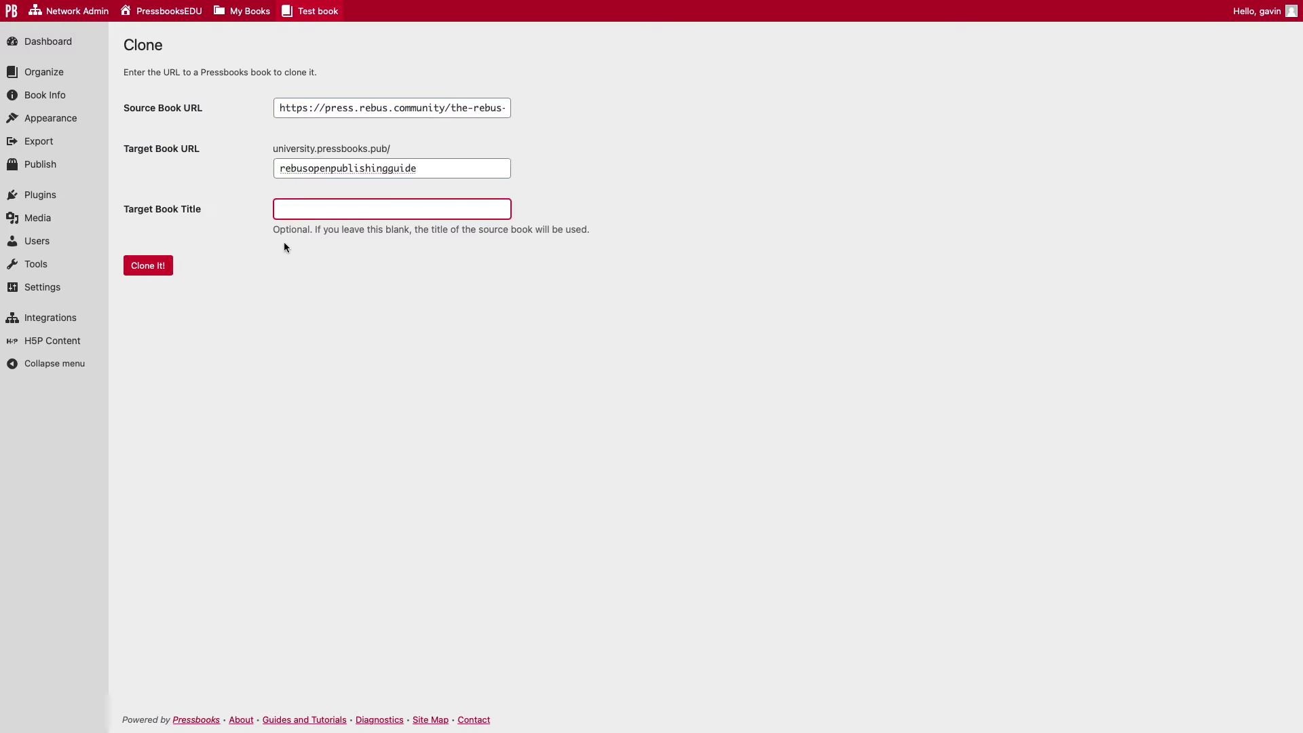
click(148, 265)
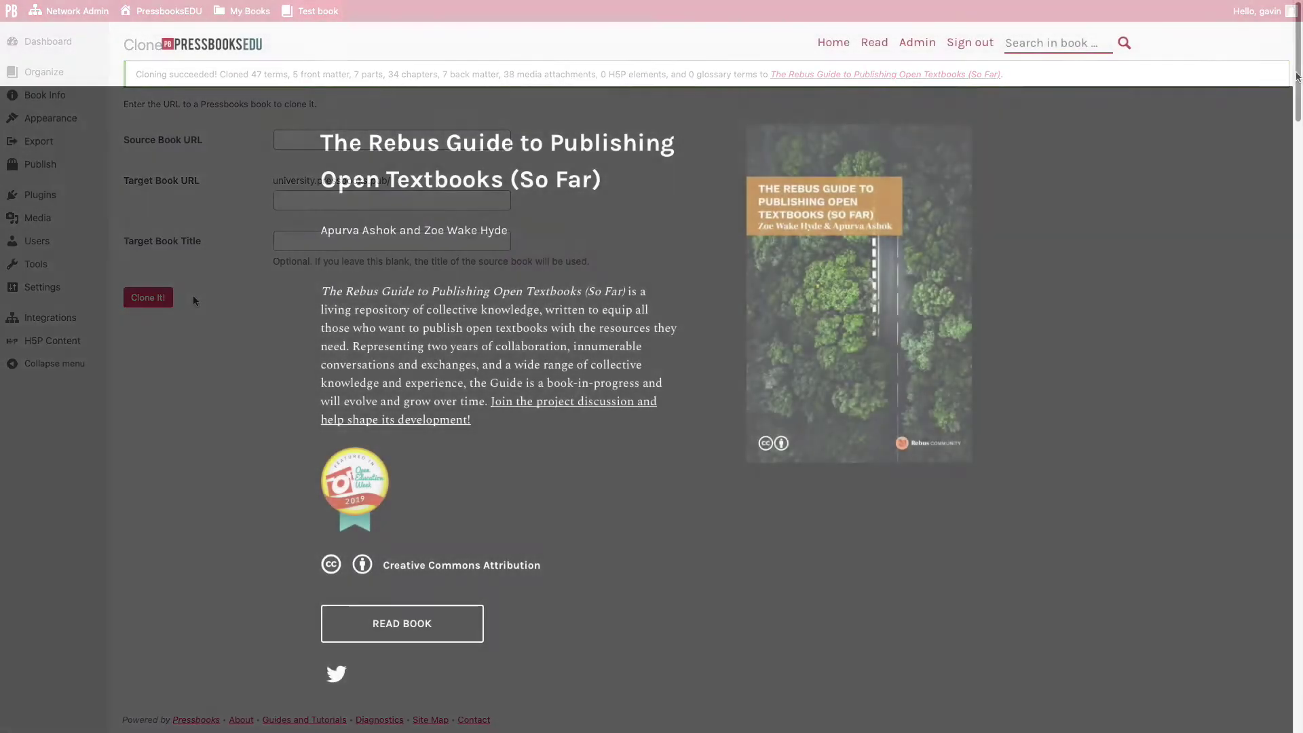
- Scroll through the cloned Rebus guide to reach its table of contents
scroll(1288, 262, down, 4)
scroll(1288, 262, down, 10)
drag(1288, 262, 1279, 572)
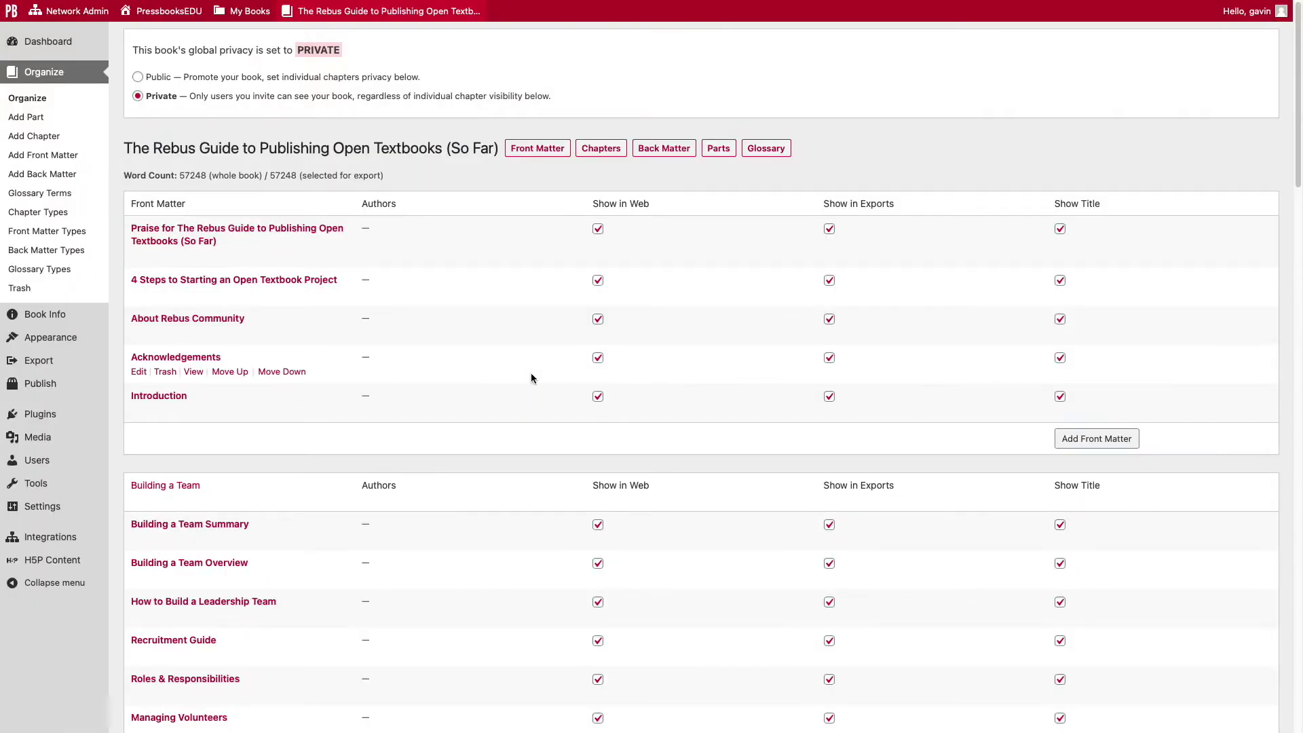
- Open the Introduction front matter and prepare to import Lorem ipsum dolor.docx
click(160, 398)
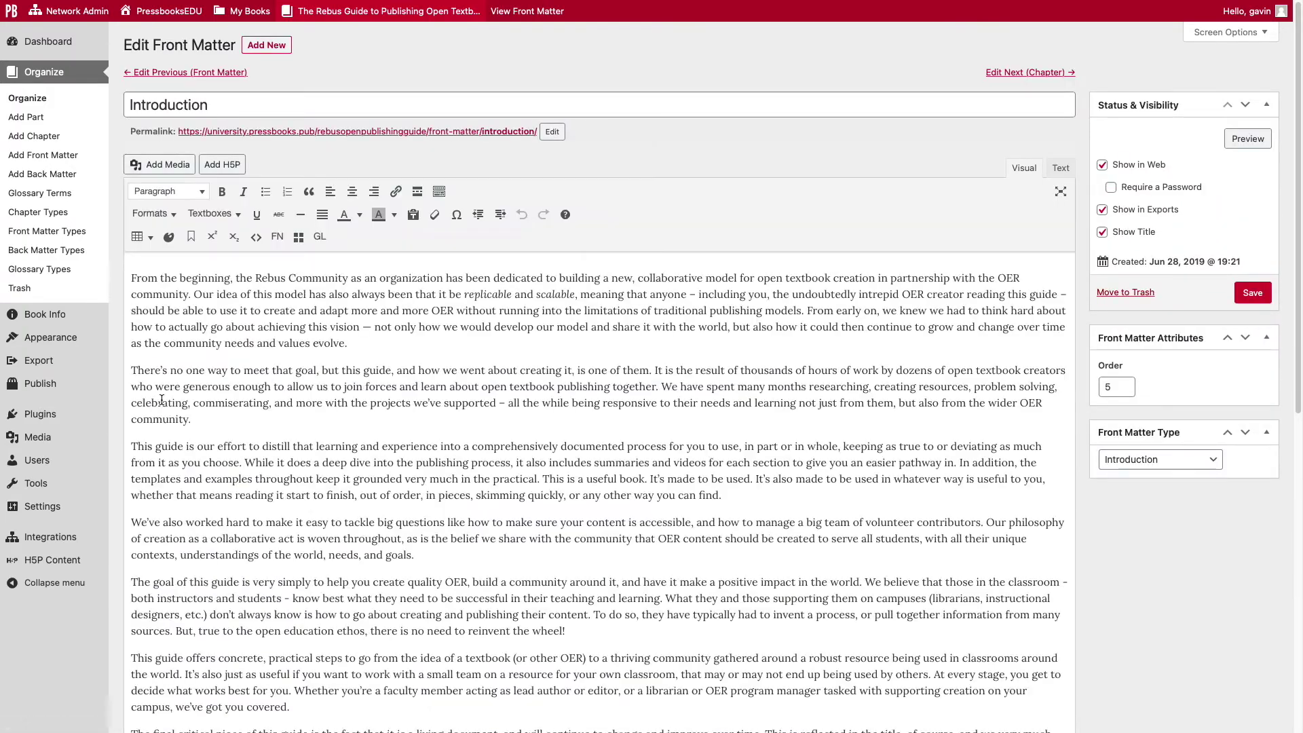
scroll(351, 473, down, 5)
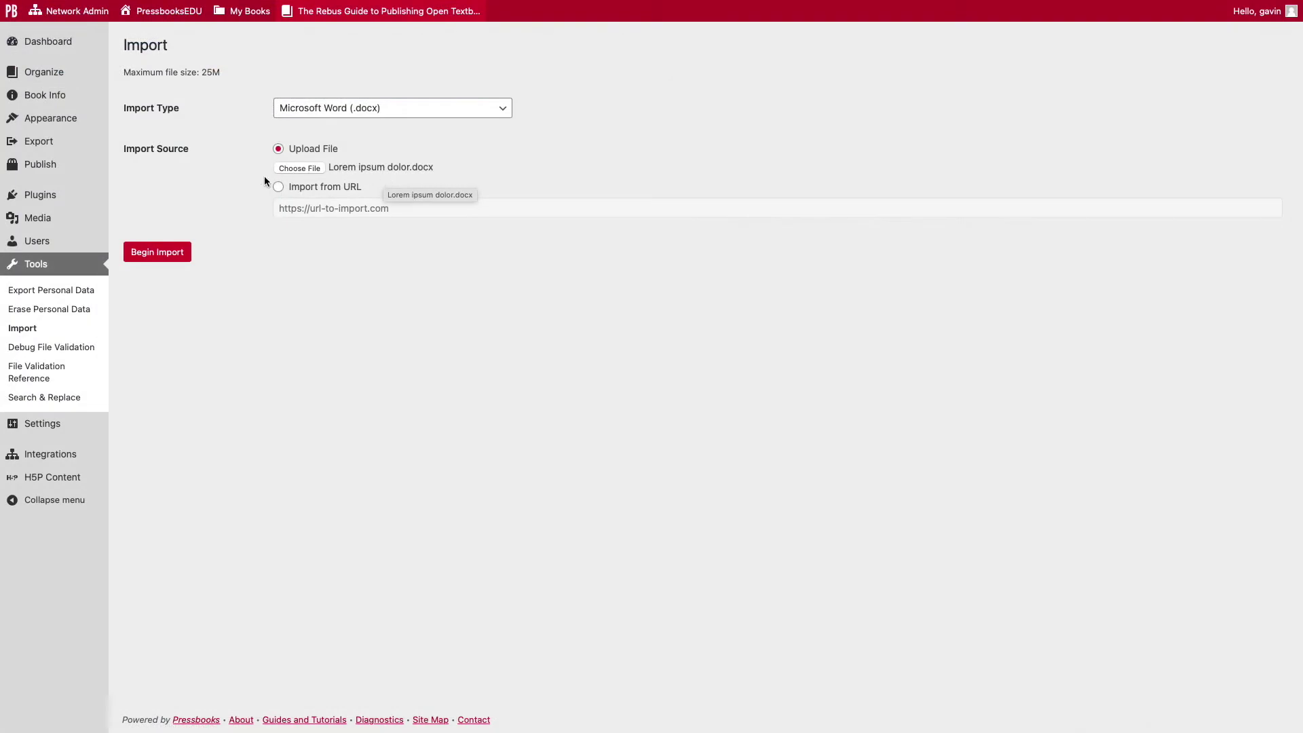
- Import Lorem ipsum dolor.docx as a chapter under Building a Team and open it
click(158, 253)
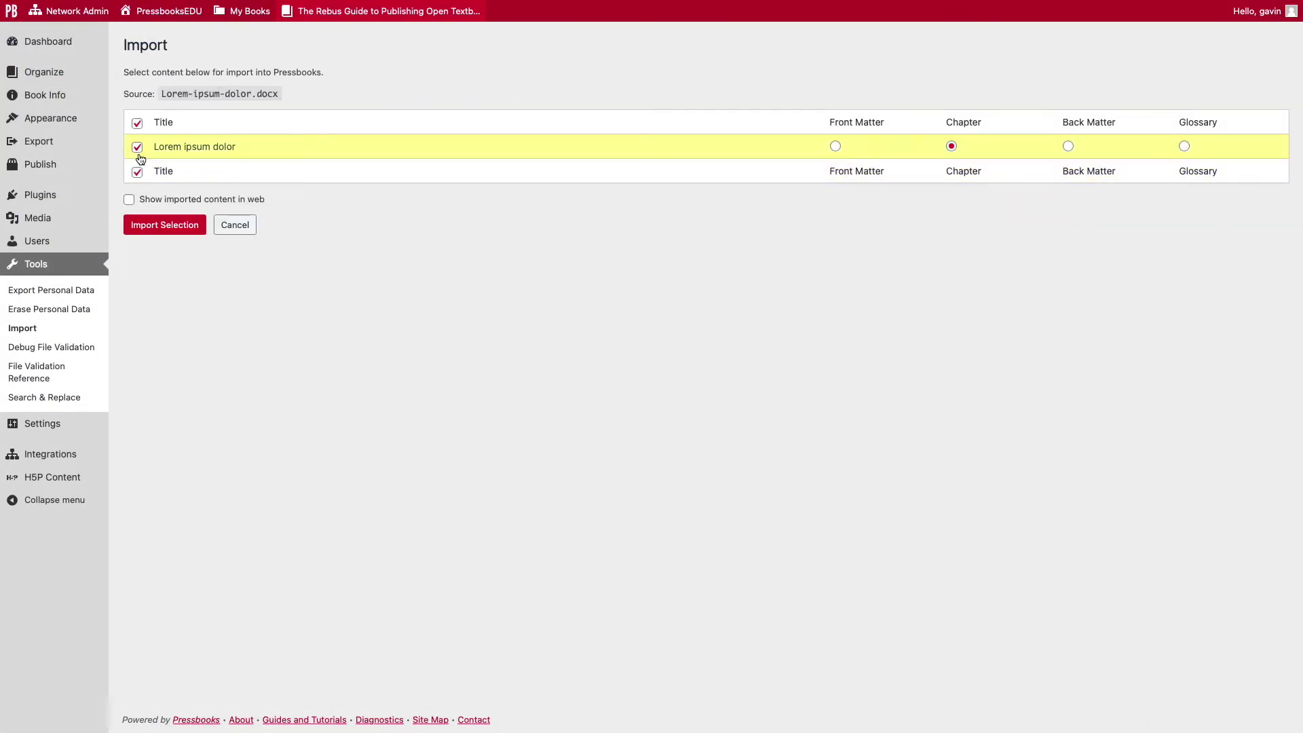
click(148, 224)
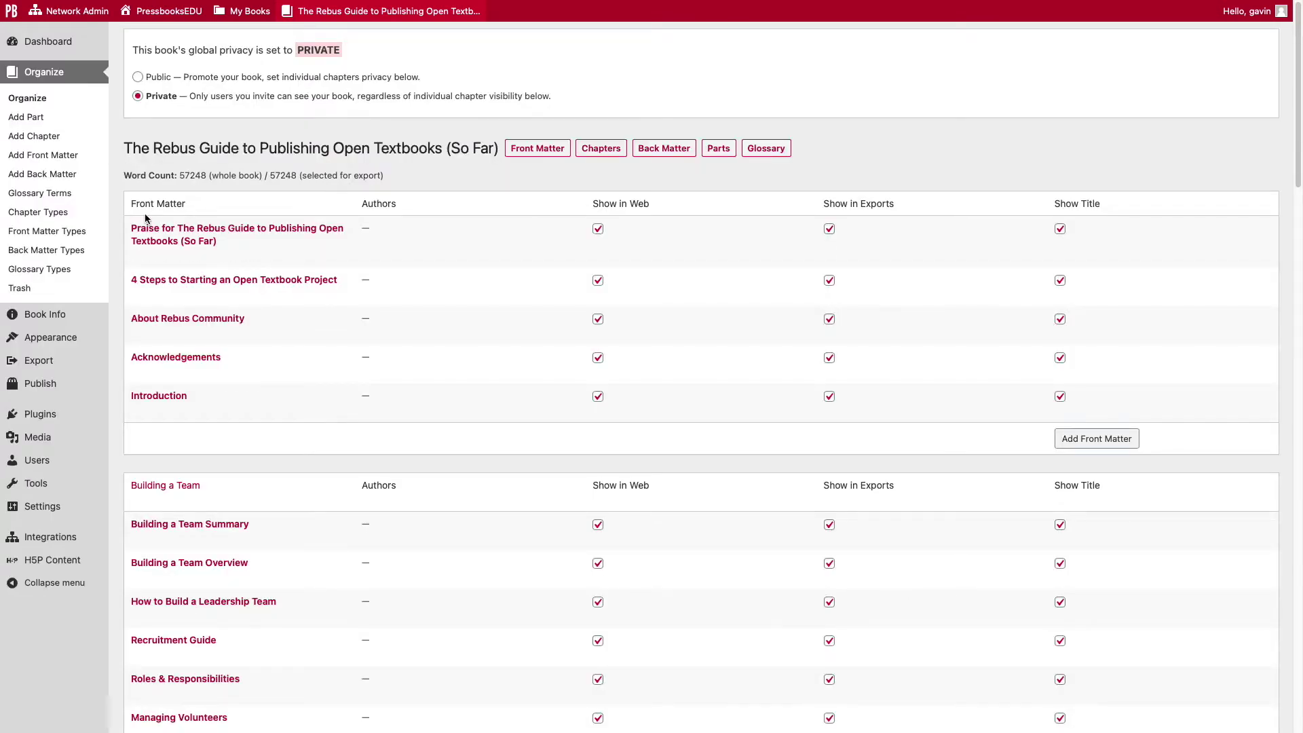
scroll(195, 270, down, 3)
scroll(224, 320, down, 2)
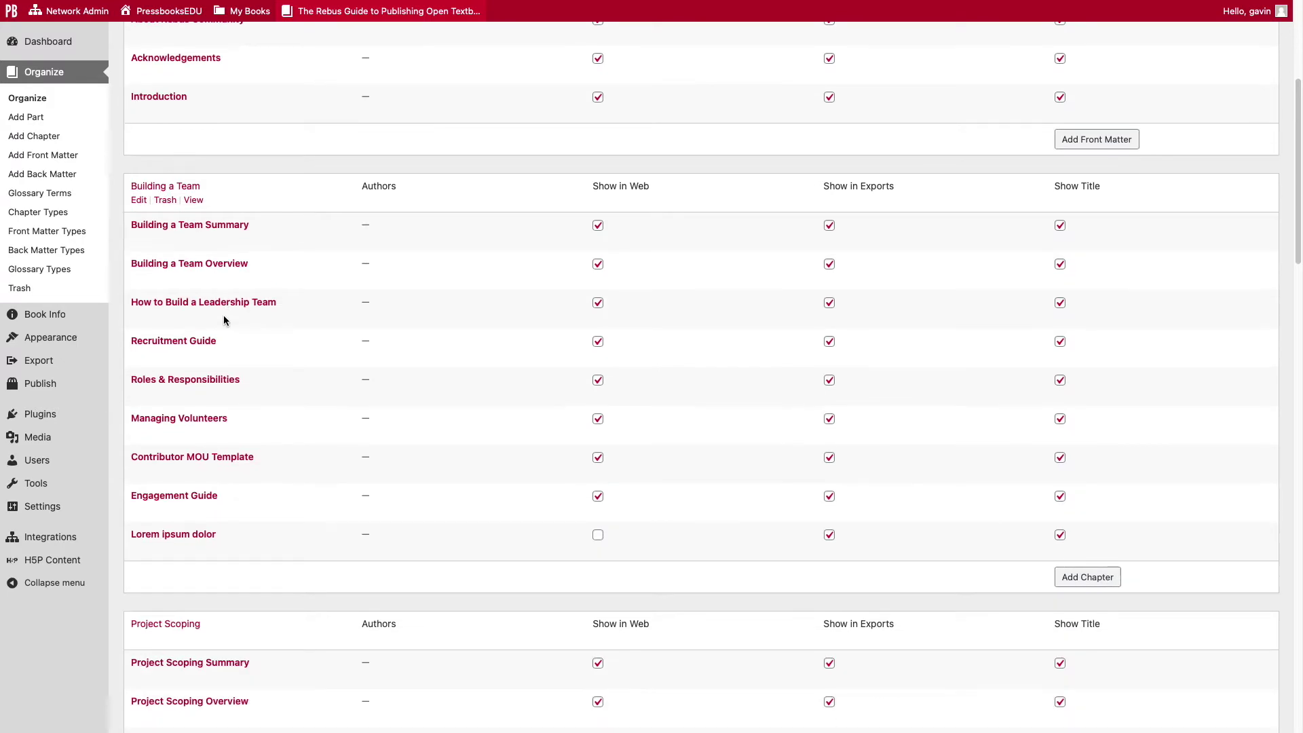
click(173, 534)
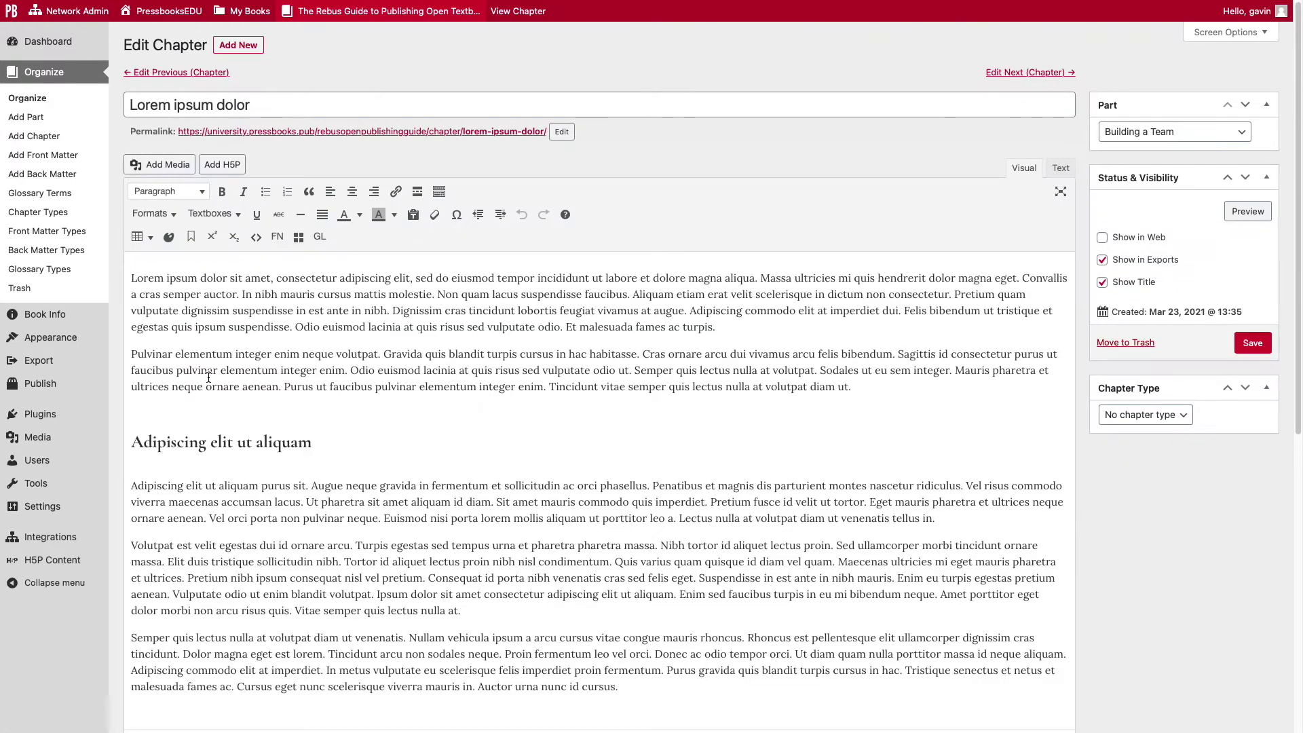